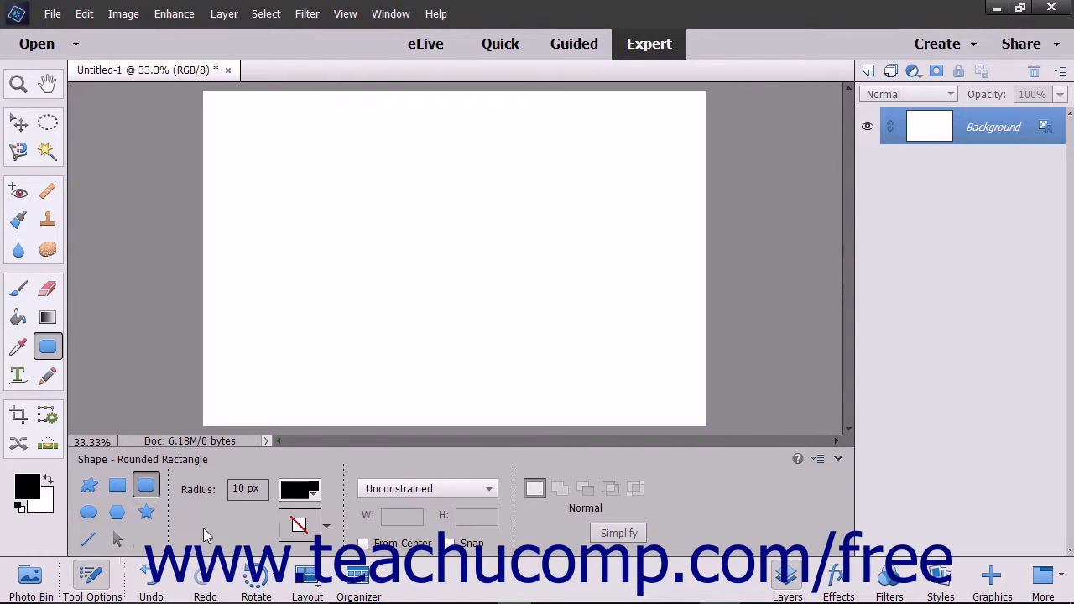
{"action": "left_click", "coordinate": [560, 490]}
{"action": "left_click", "coordinate": [243, 490]}
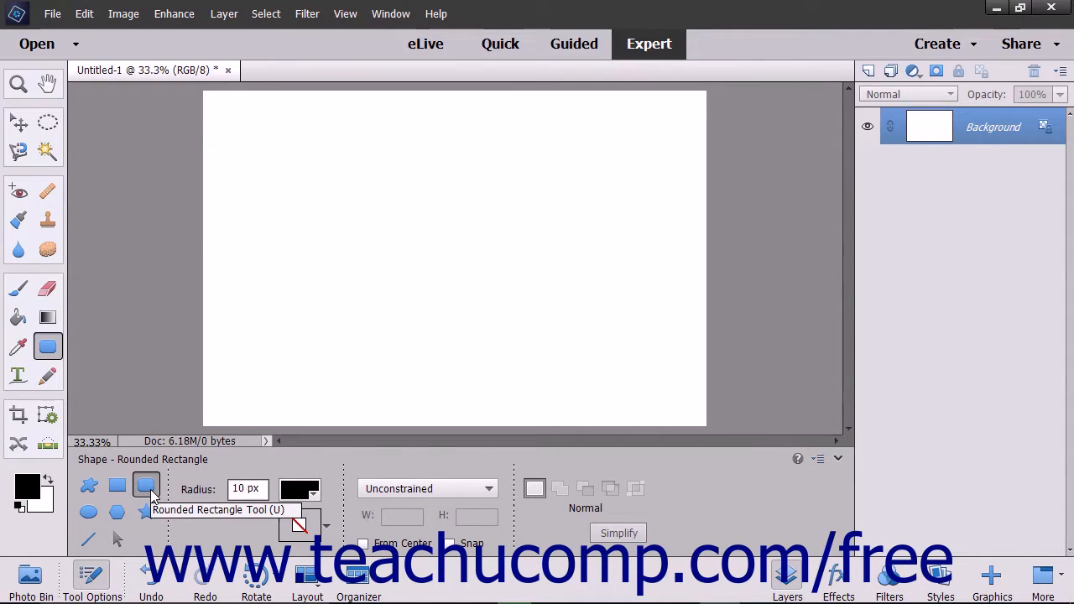
Choose the Cherries shape for the Custom Shape tool and set the fill color to dark blue.
{"action": "left_click", "coordinate": [89, 487]}
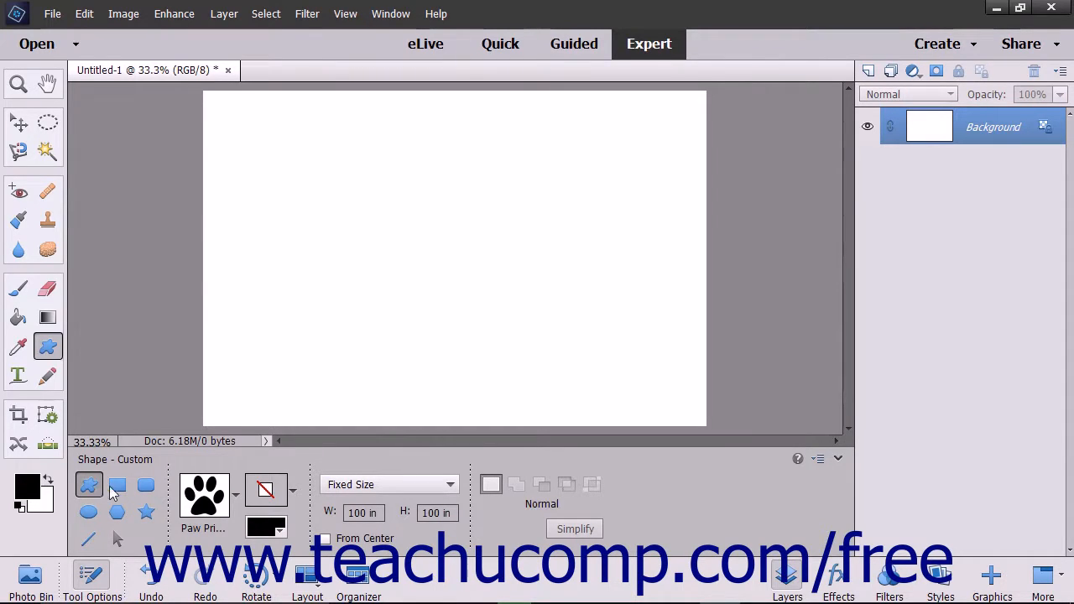
{"action": "left_click", "coordinate": [237, 496]}
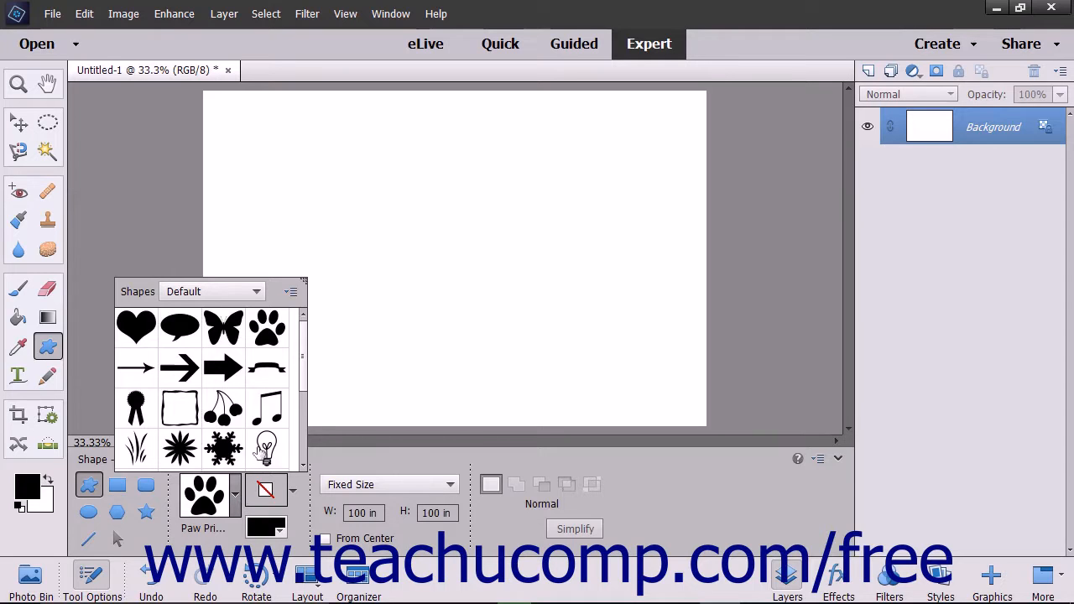
{"action": "double_click", "coordinate": [223, 413]}
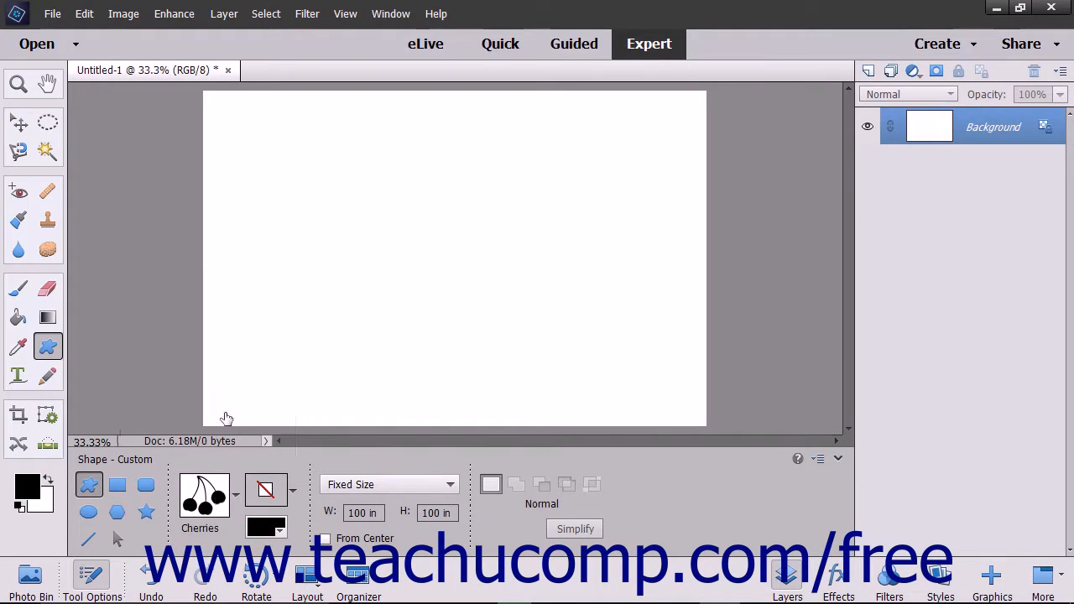
{"action": "left_click", "coordinate": [281, 533]}
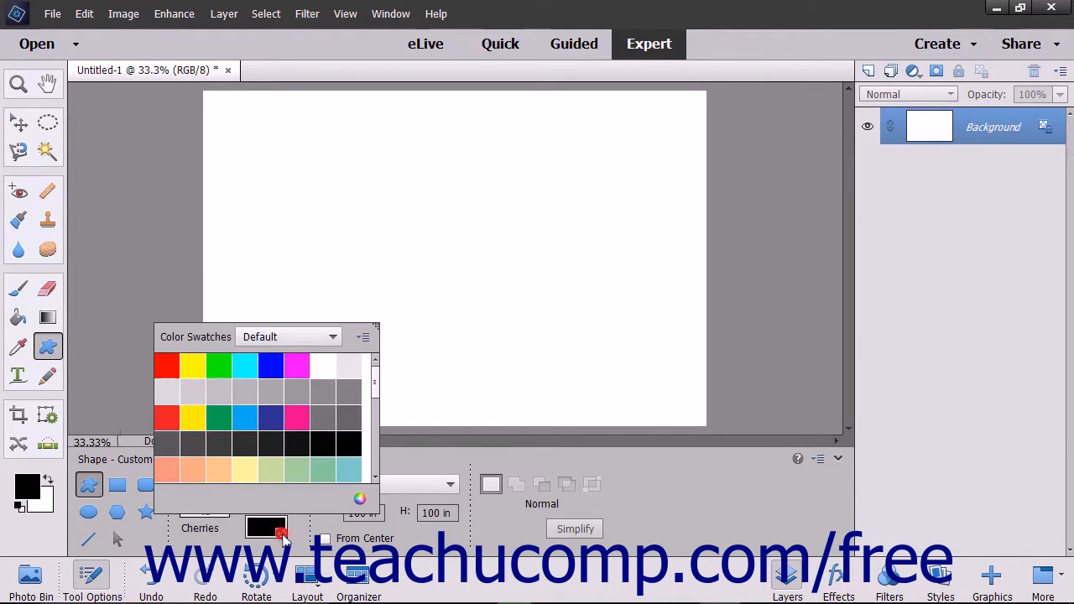
{"action": "left_click", "coordinate": [279, 417]}
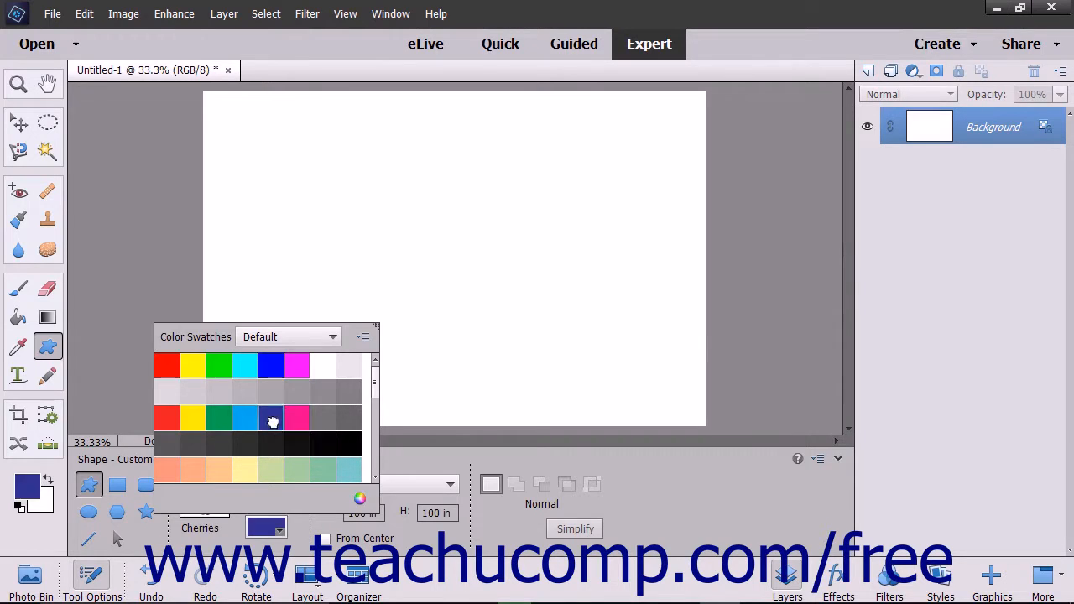
{"action": "left_click", "coordinate": [294, 494]}
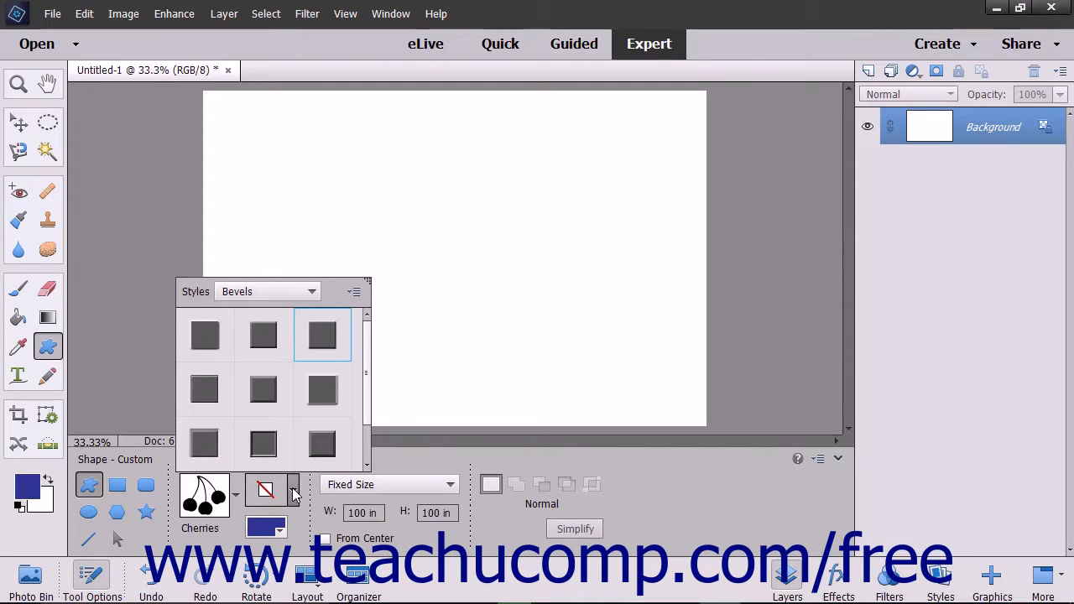
{"action": "left_click", "coordinate": [294, 493]}
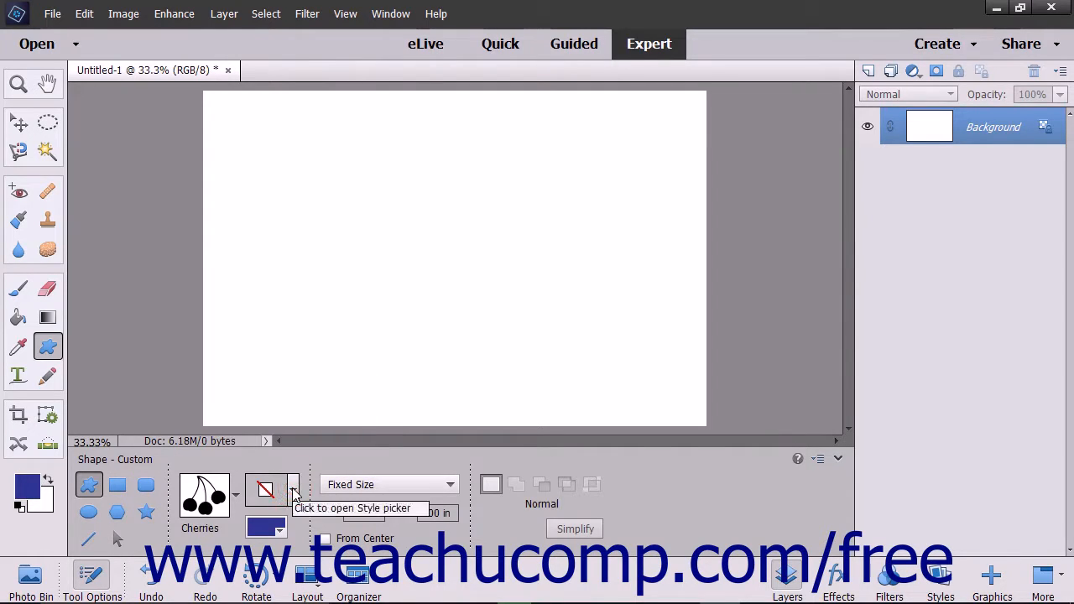
{"action": "left_click", "coordinate": [371, 485]}
{"action": "left_click", "coordinate": [371, 485]}
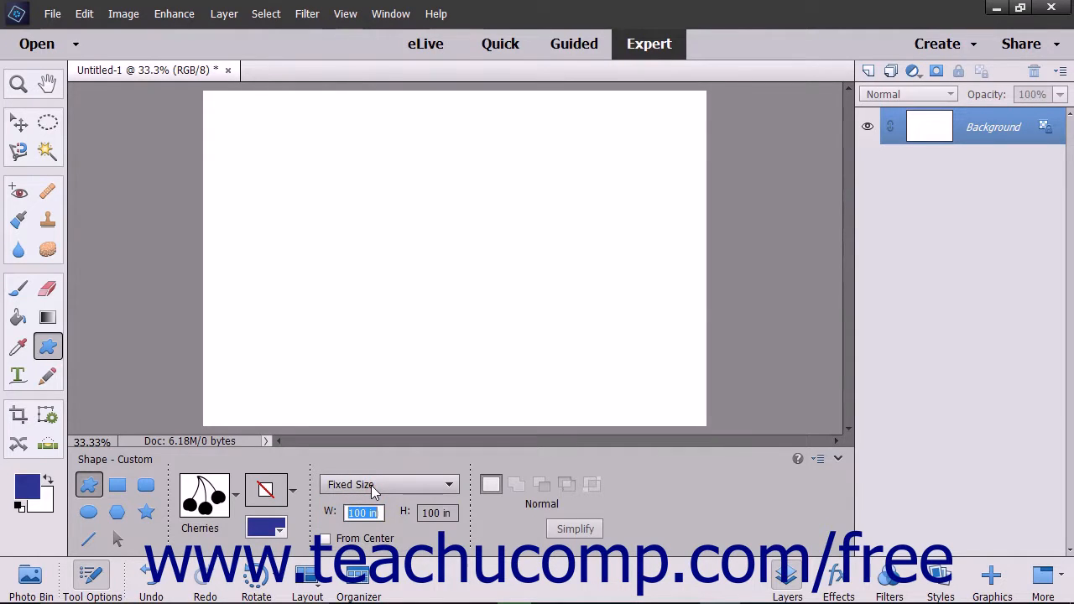
Draw a tall, narrow cherries shape in the lower-left area of the canvas with Unconstrained proportions.
{"action": "left_click", "coordinate": [371, 485]}
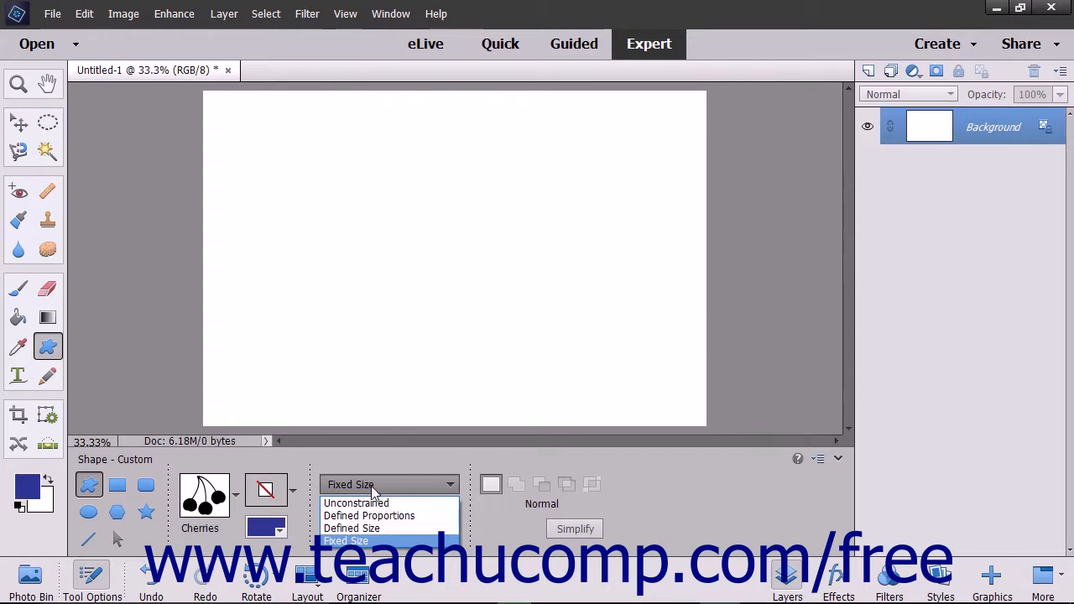
{"action": "left_click", "coordinate": [370, 505]}
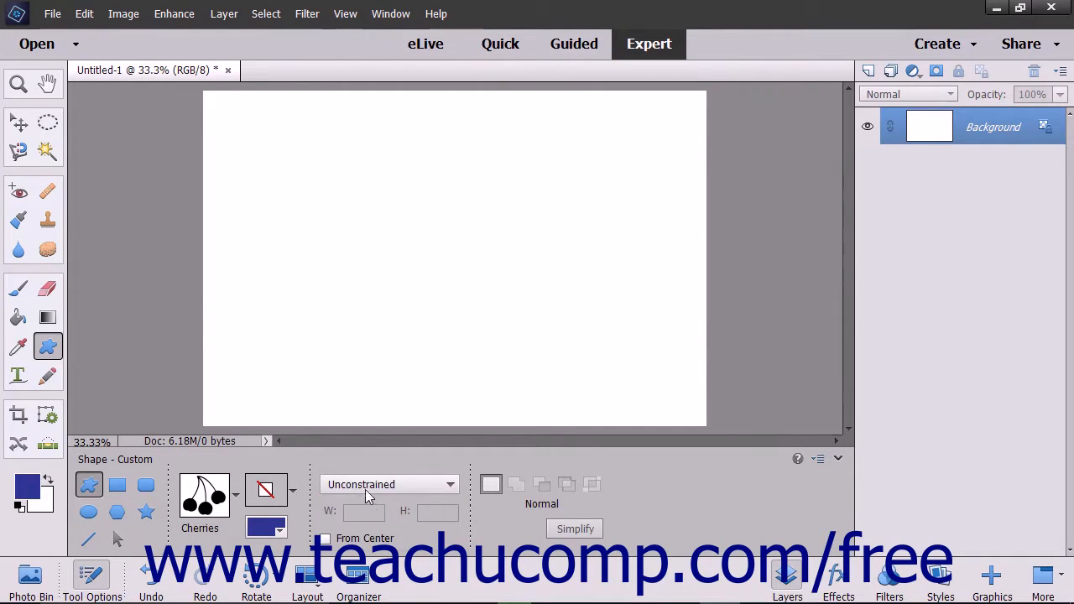
{"action": "left_click_drag", "start_coordinate": [240, 283], "coordinate": [292, 399]}
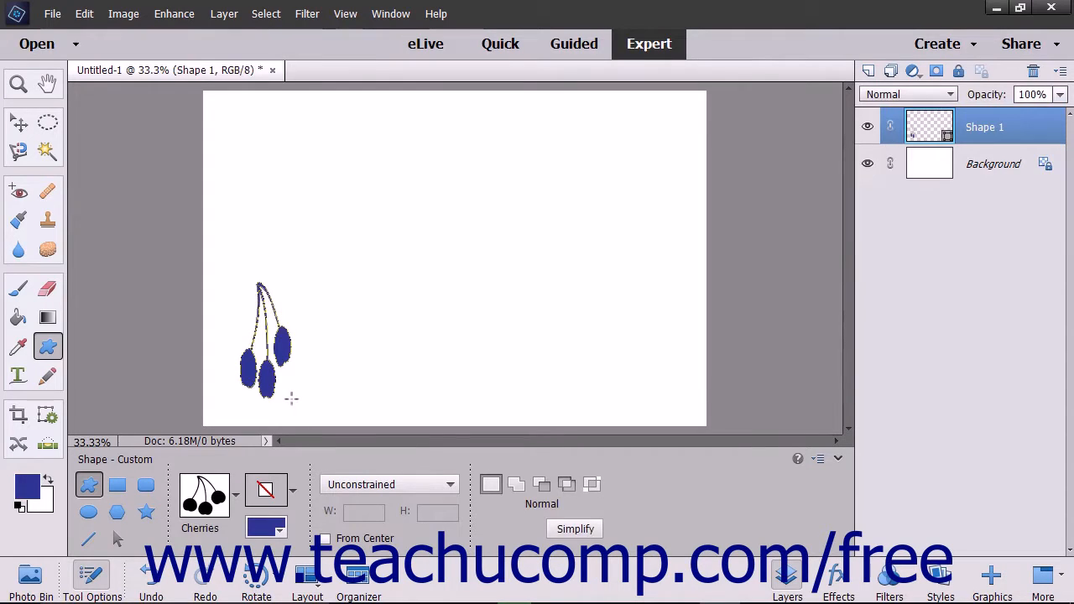
Place a second cherries shape near the middle of the canvas at a Fixed Size of 100 px by 100 px.
{"action": "left_click", "coordinate": [391, 490]}
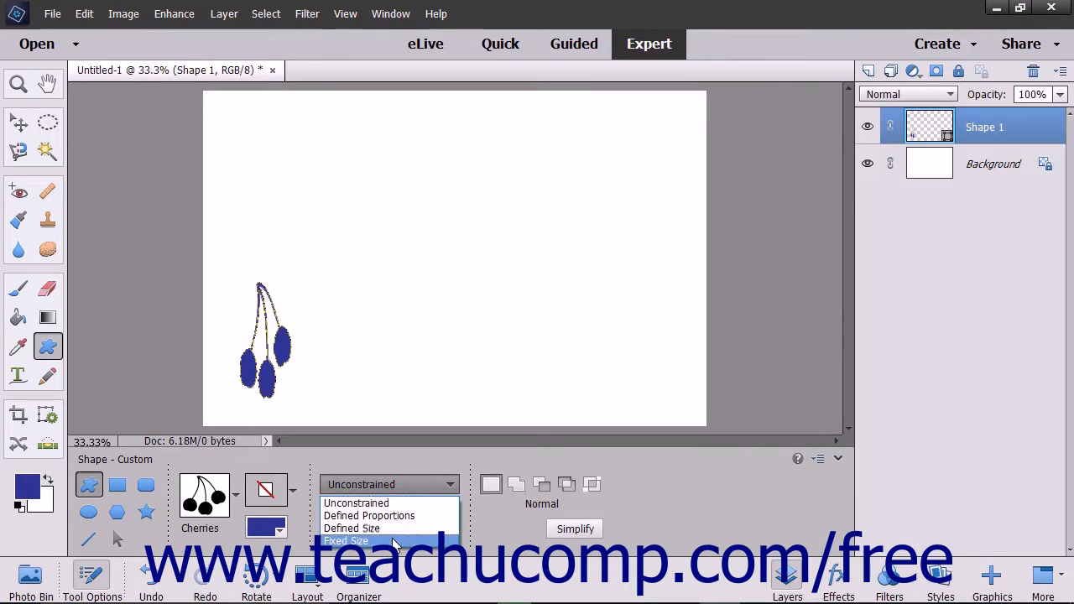
{"action": "left_click", "coordinate": [395, 544]}
{"action": "left_click", "coordinate": [357, 513]}
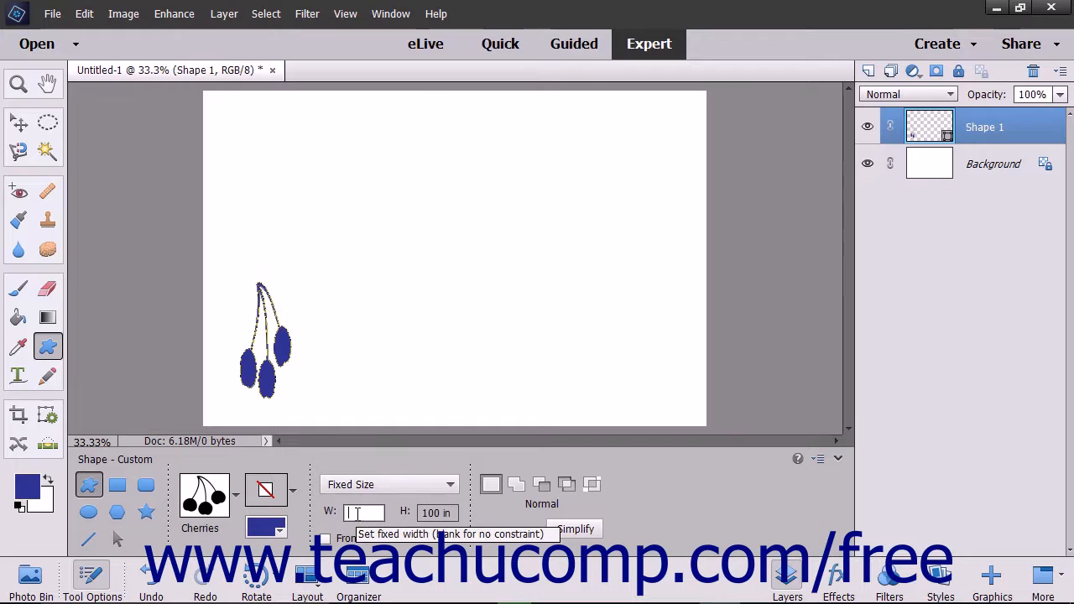
{"action": "type", "text": "100 px"}
{"action": "key", "text": "Tab"}
{"action": "type", "text": "100 "}
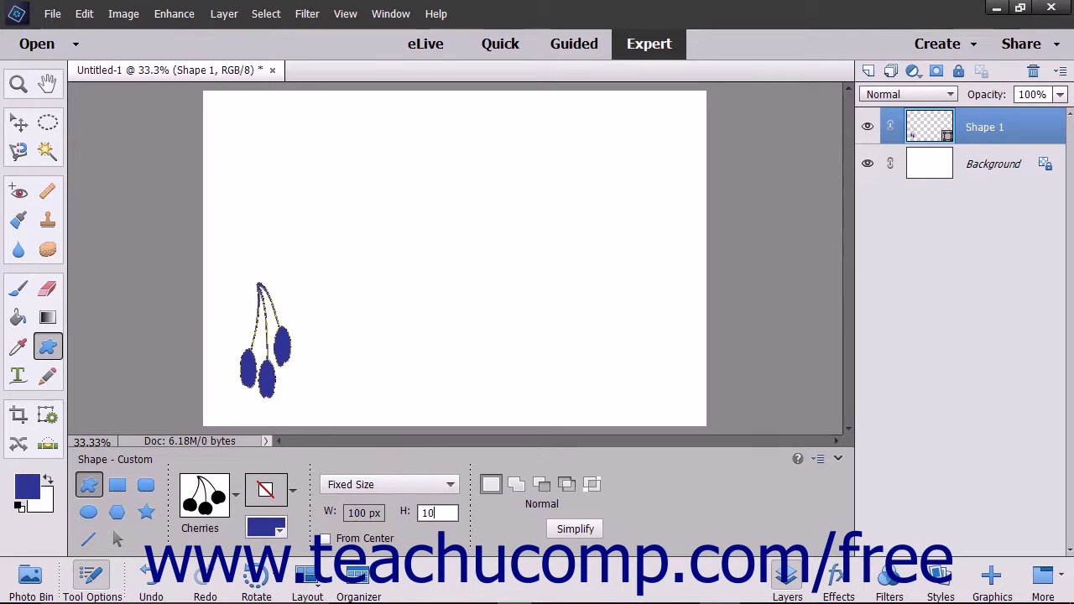
{"action": "type", "text": "px"}
{"action": "key", "text": "Tab"}
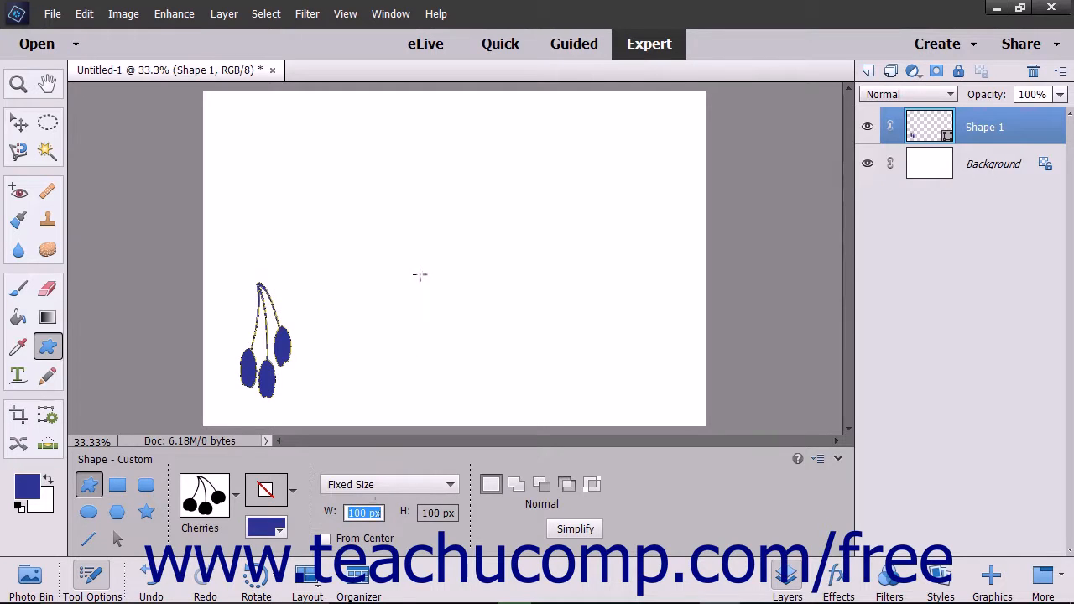
{"action": "left_click", "coordinate": [420, 247]}
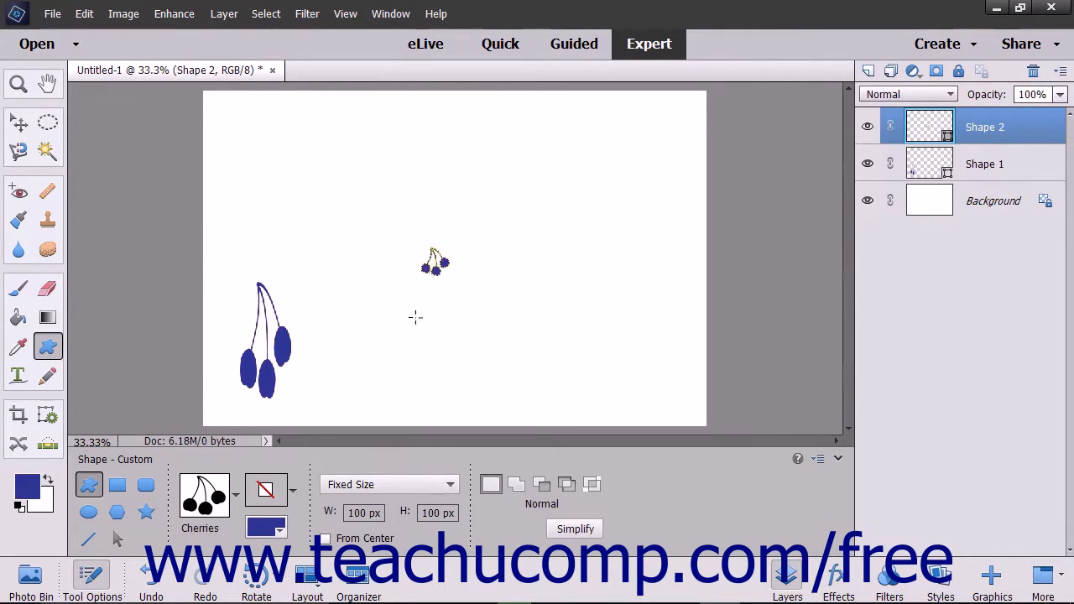
Set the shape sizing option back to Unconstrained and make Shape 1 the active layer.
{"action": "left_click", "coordinate": [402, 485]}
{"action": "left_click", "coordinate": [392, 502]}
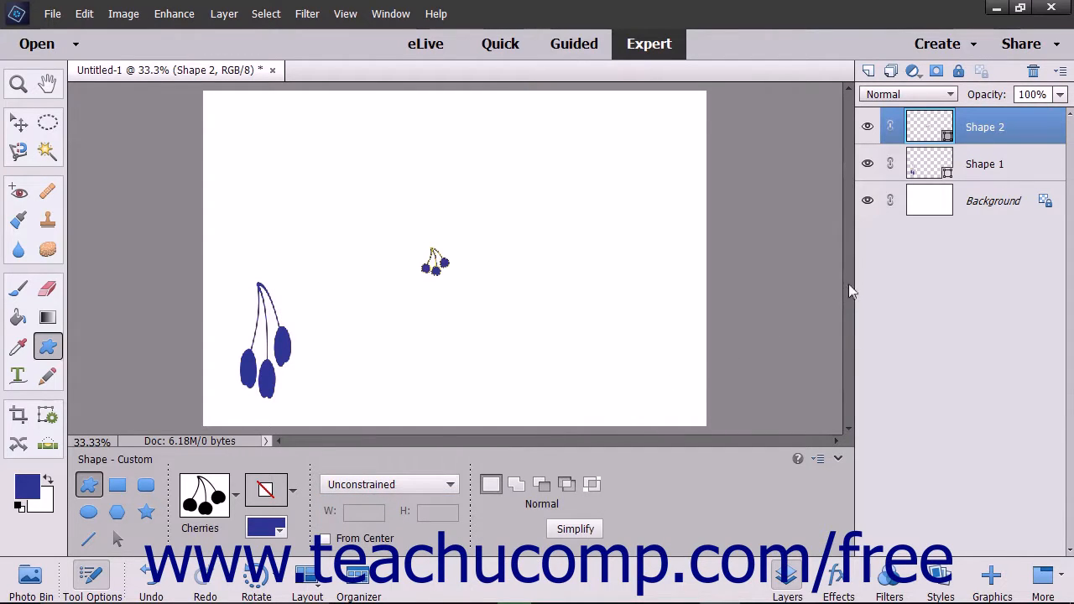
{"action": "left_click", "coordinate": [1049, 172]}
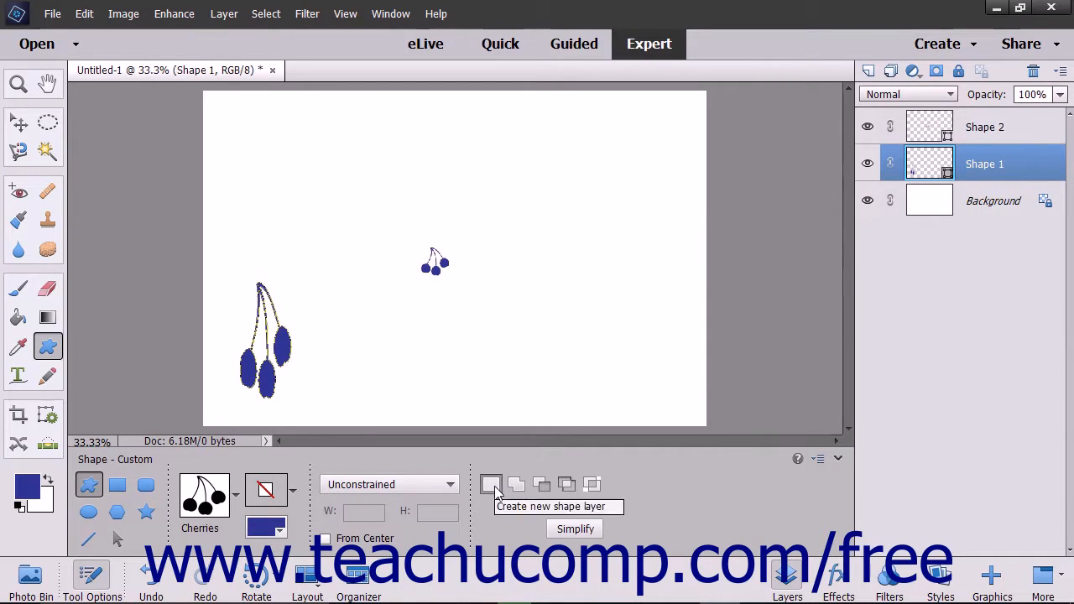
Try the Normal, Add, Subtract, Intersection and Exclude shape area modes in turn on the Shape 1 layer.
{"action": "left_click", "coordinate": [492, 487]}
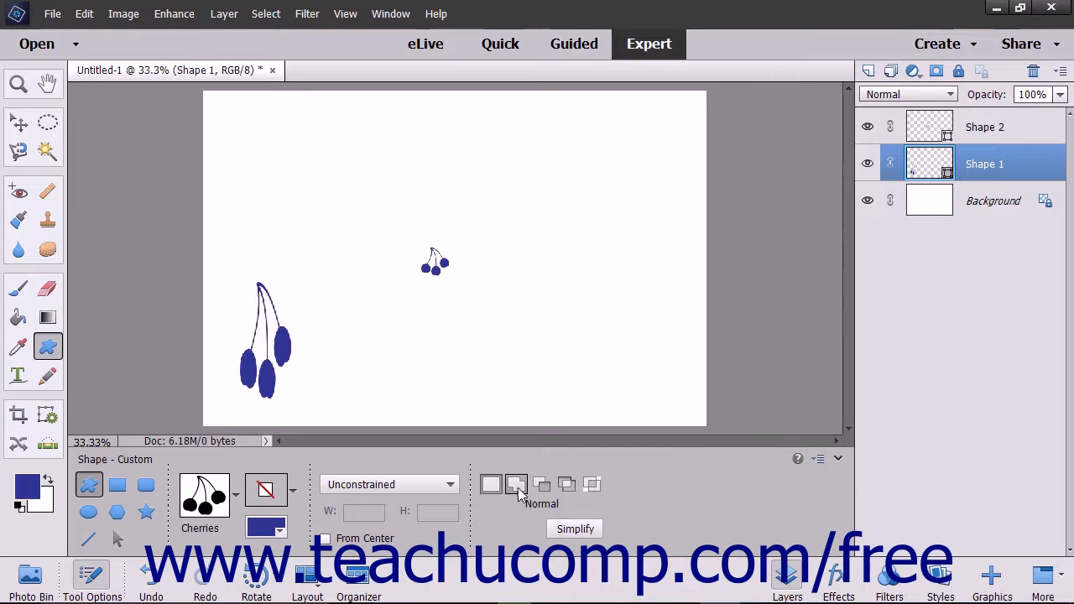
{"action": "left_click", "coordinate": [518, 490]}
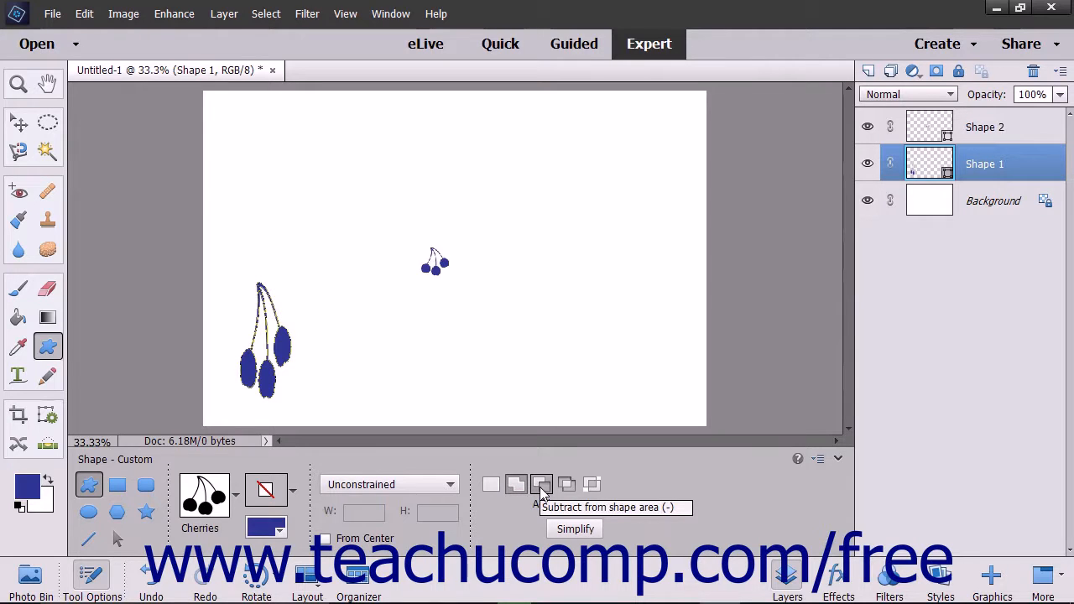
{"action": "left_click", "coordinate": [542, 487]}
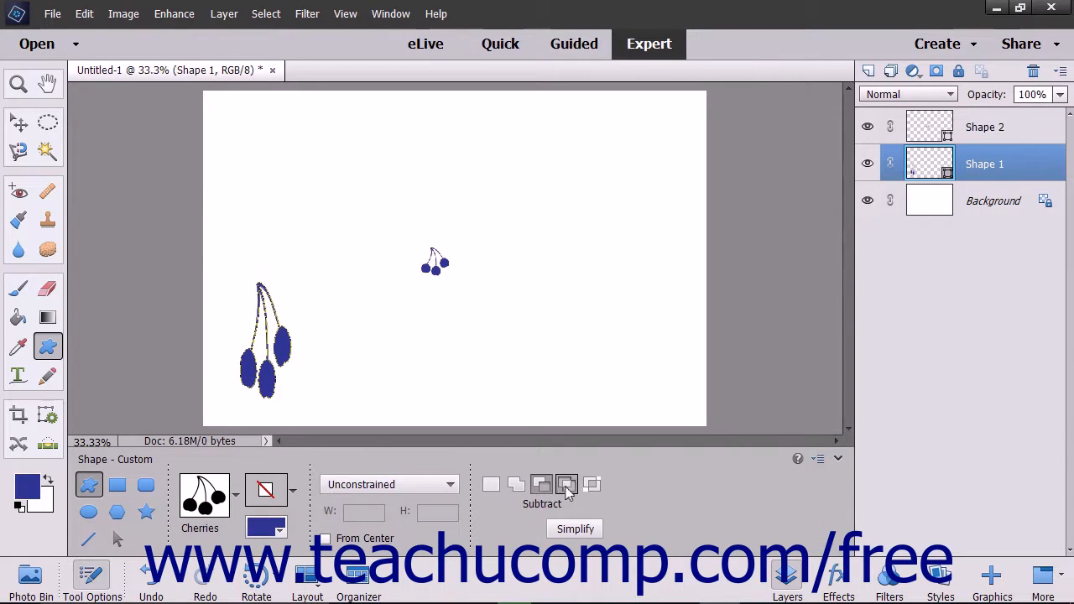
{"action": "left_click", "coordinate": [568, 491]}
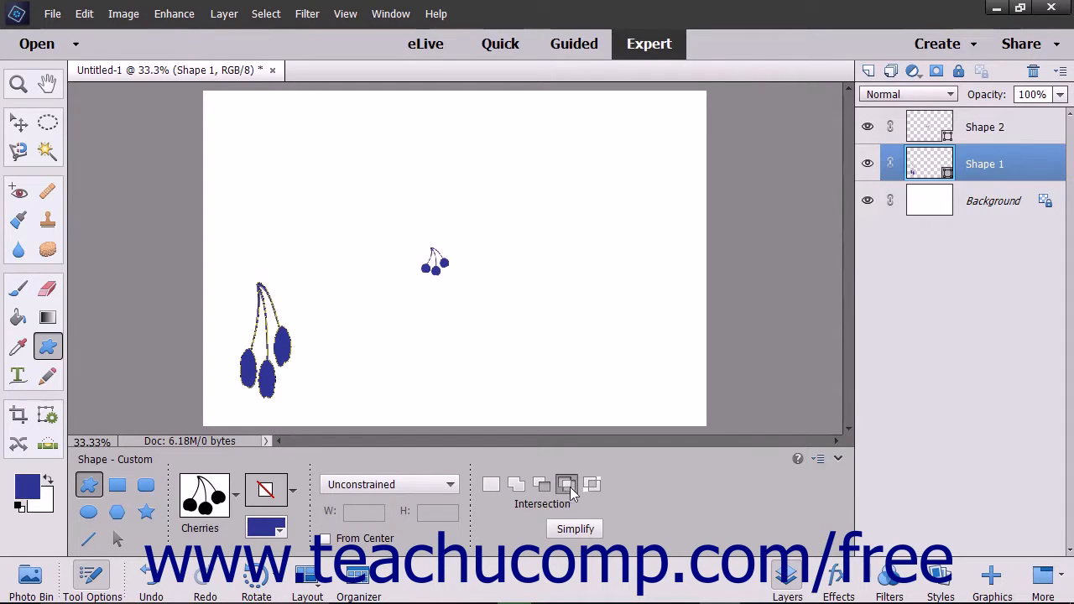
{"action": "left_click", "coordinate": [592, 491]}
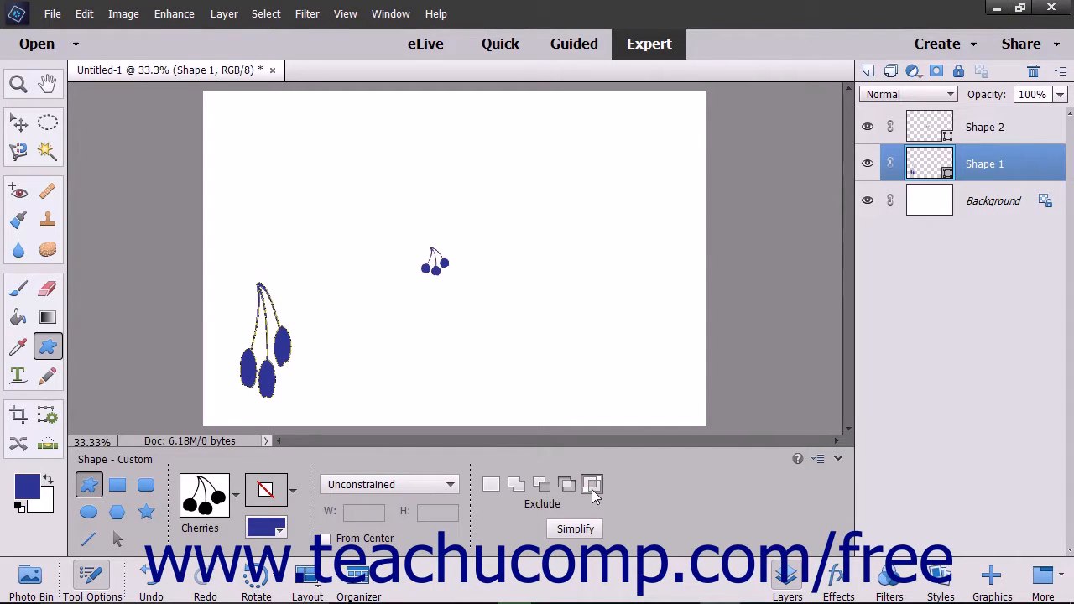
Add a larger cherries shape to the Shape 1 layer in the canvas's lower-right area using Add mode, and simplify the layer.
{"action": "left_click", "coordinate": [518, 485]}
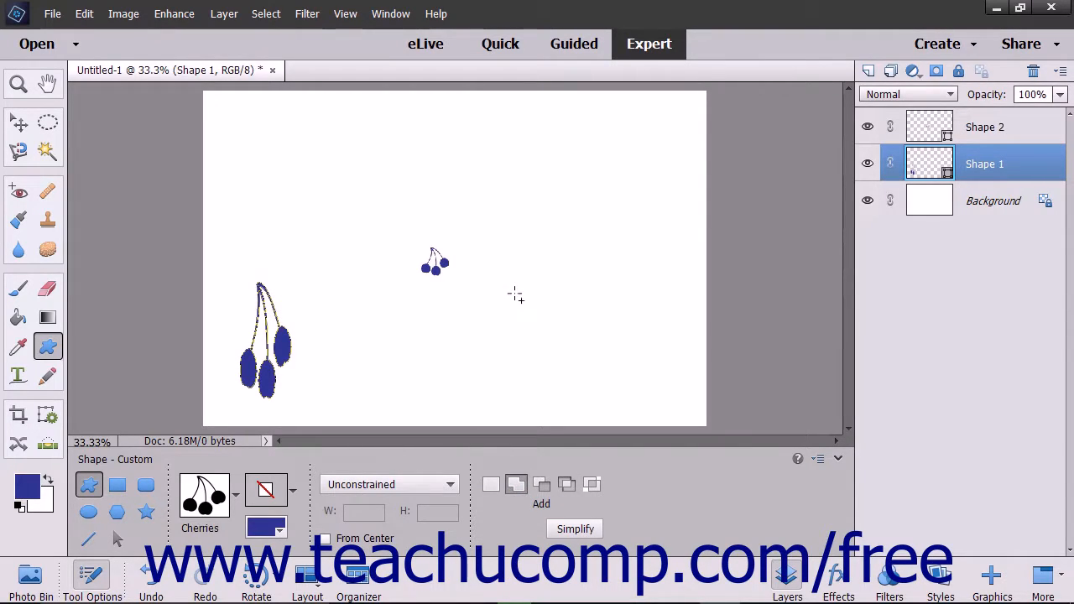
{"action": "left_click_drag", "start_coordinate": [513, 294], "coordinate": [606, 393]}
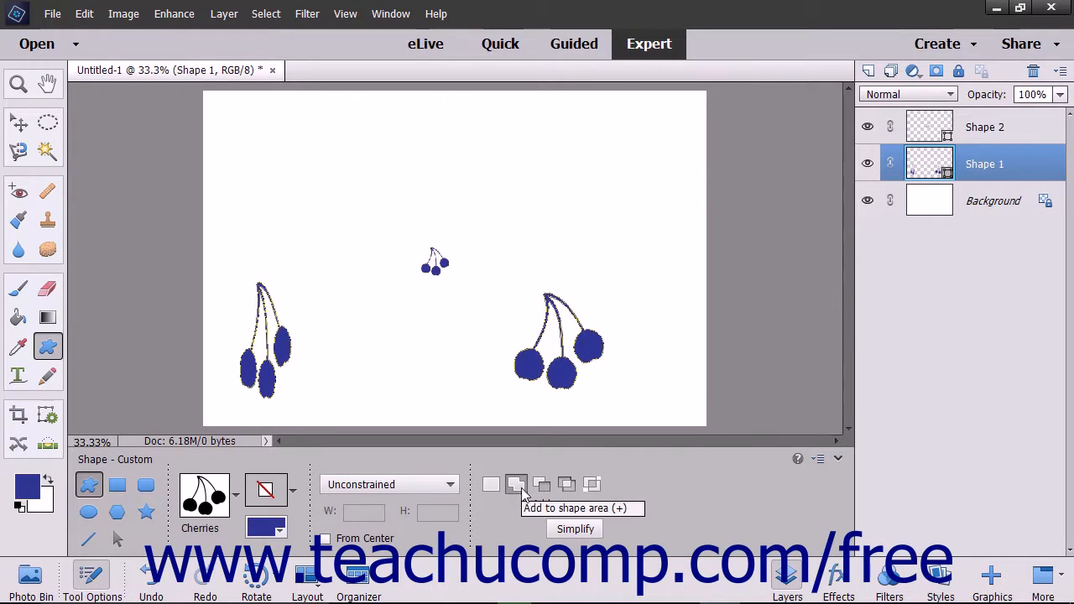
{"action": "left_click", "coordinate": [575, 531]}
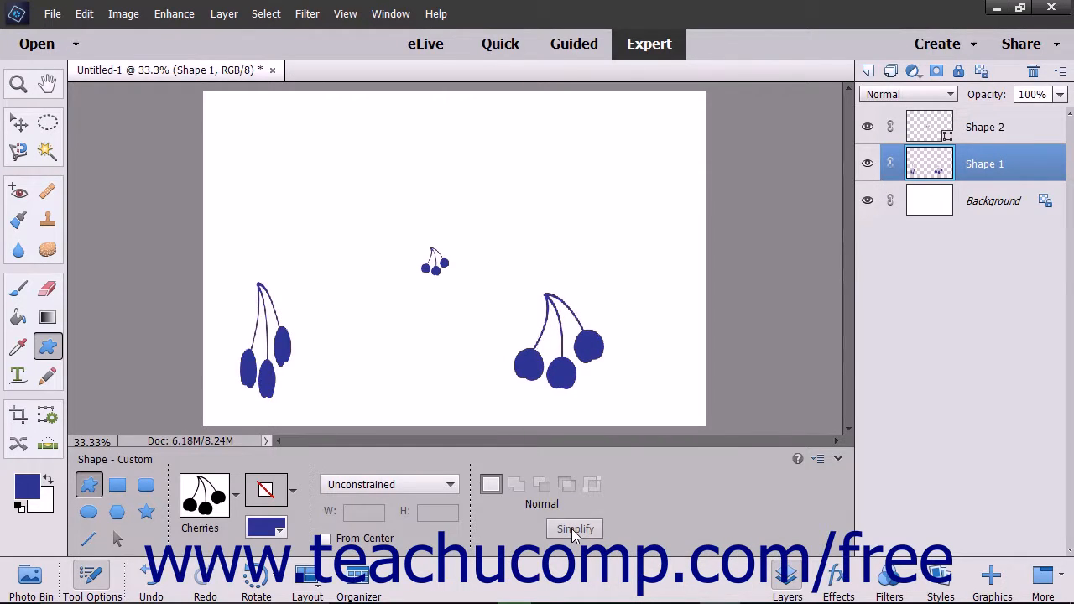